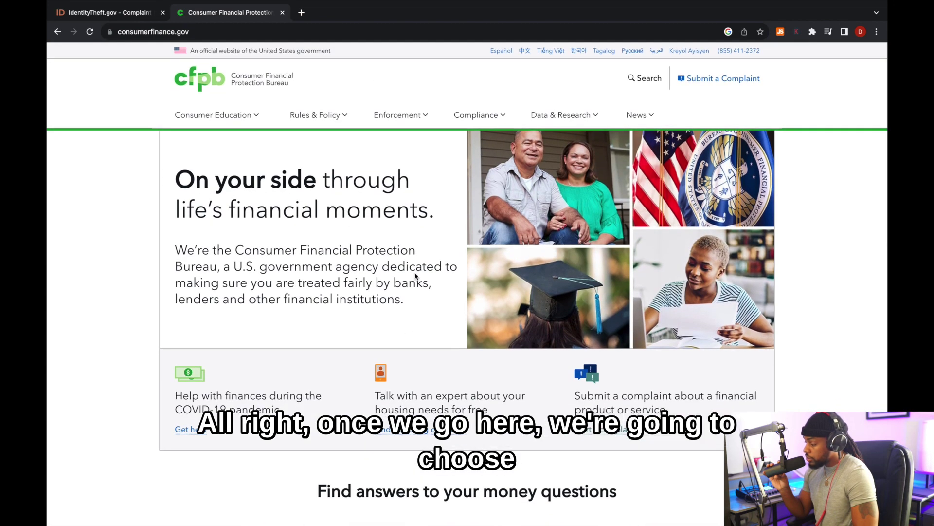
- Go to the CFPB 'Submit a Complaint' page from the site header
left_click(722, 79)
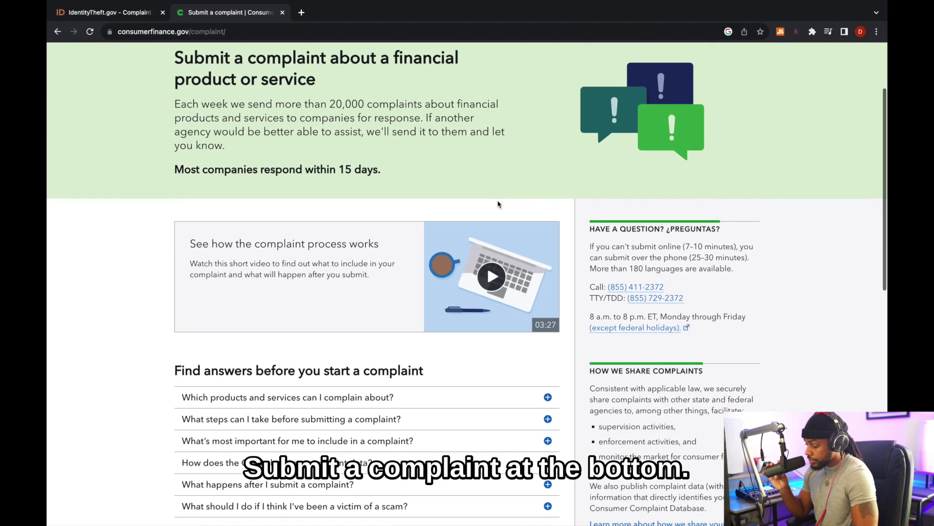
- Scroll down the complaint page to the 'Ready to begin?' section
scroll(497, 201, "down", 10)
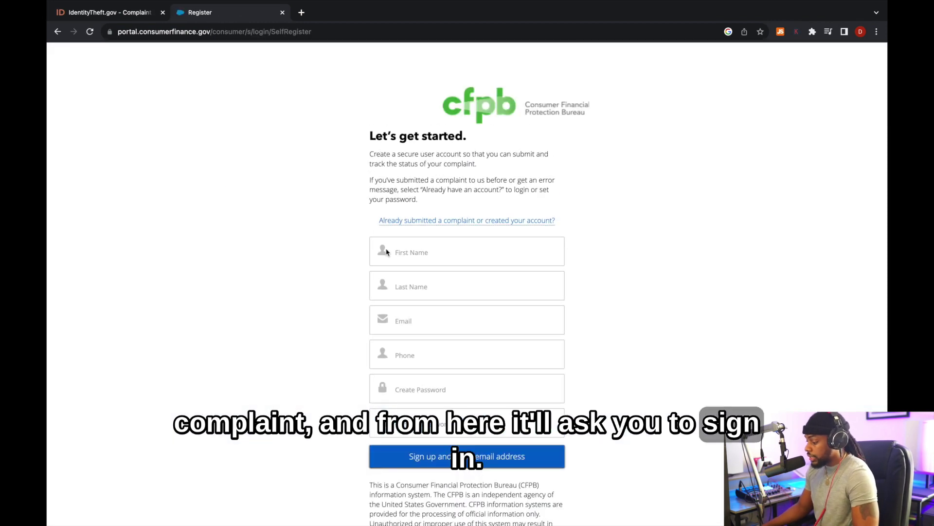
- Scroll up and down the portal page while reaching the signed-in Step 1 form
scroll(409, 250, "down", 5)
scroll(406, 232, "up", 4)
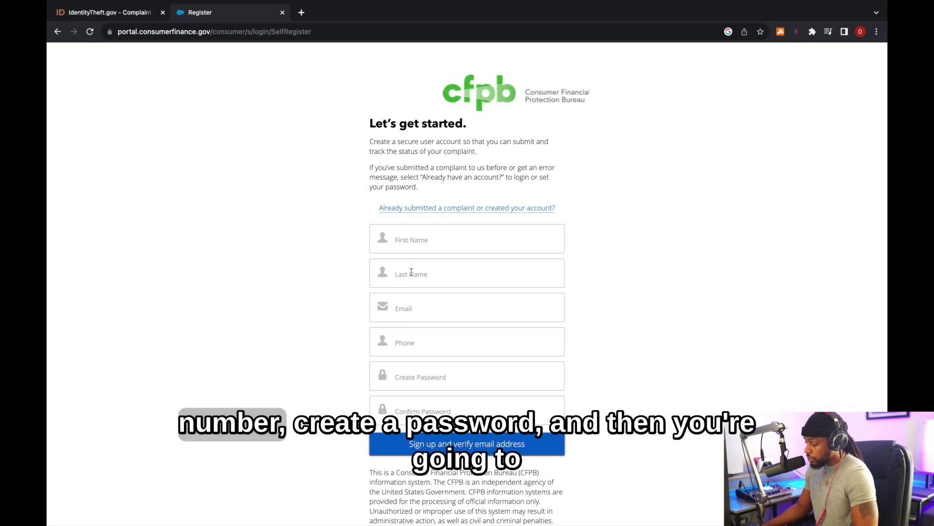
scroll(438, 324, "down", 4)
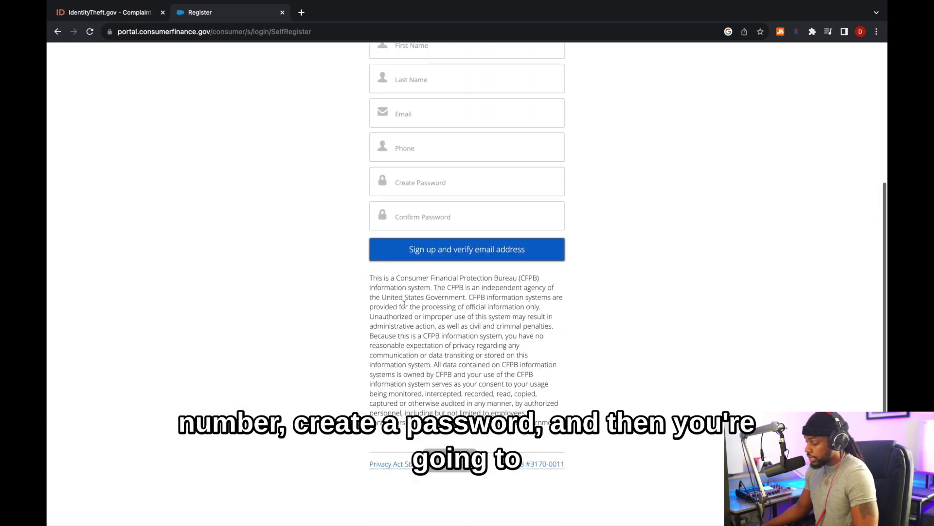
scroll(469, 306, "up", 1)
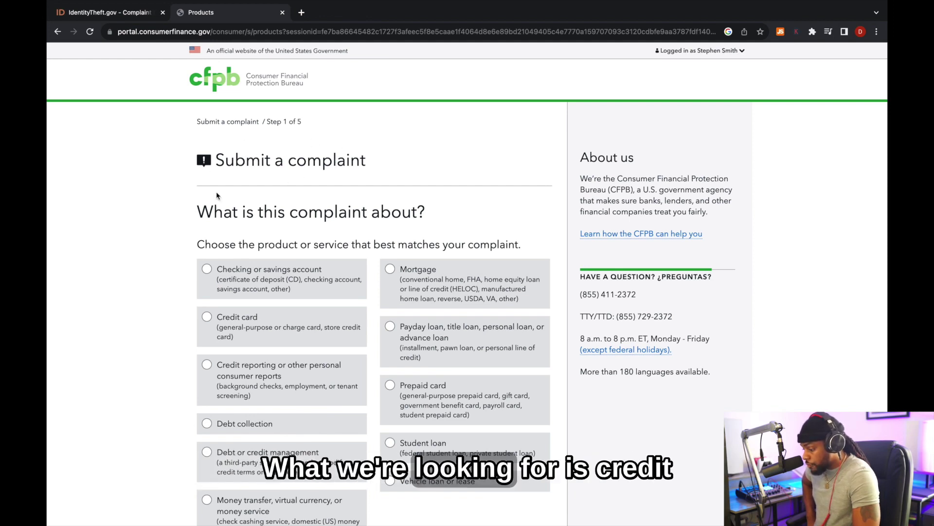
- Choose 'Credit reporting or other personal consumer reports' > 'Credit reporting' and advance to Step 2
scroll(216, 196, "down", 2)
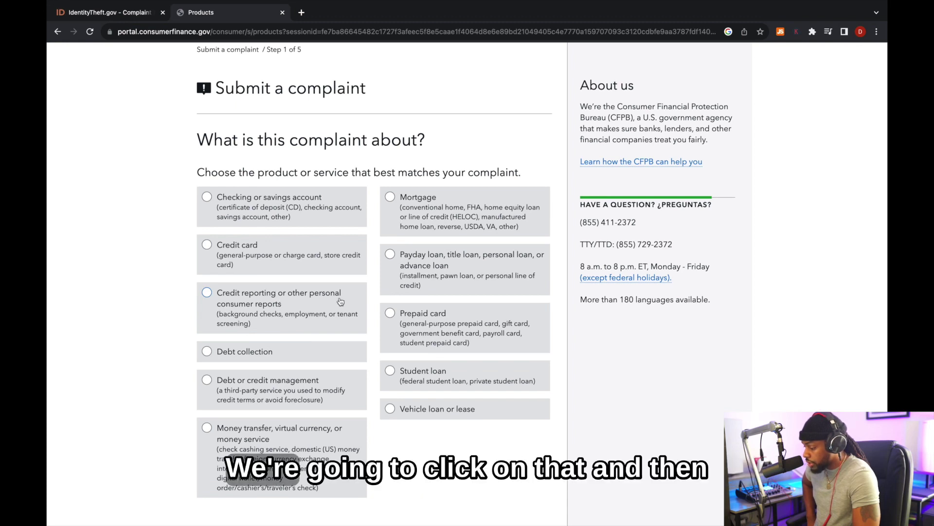
left_click(208, 292)
scroll(487, 317, "down", 9)
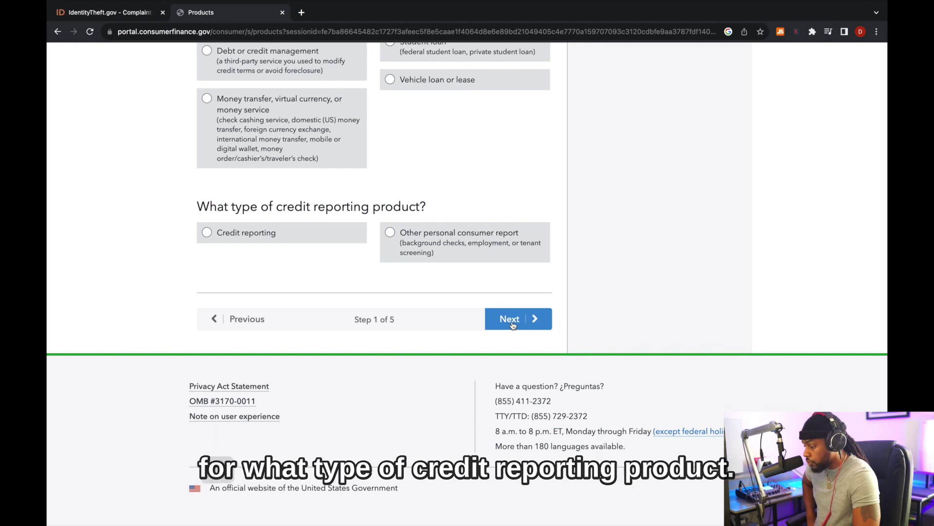
left_click(207, 233)
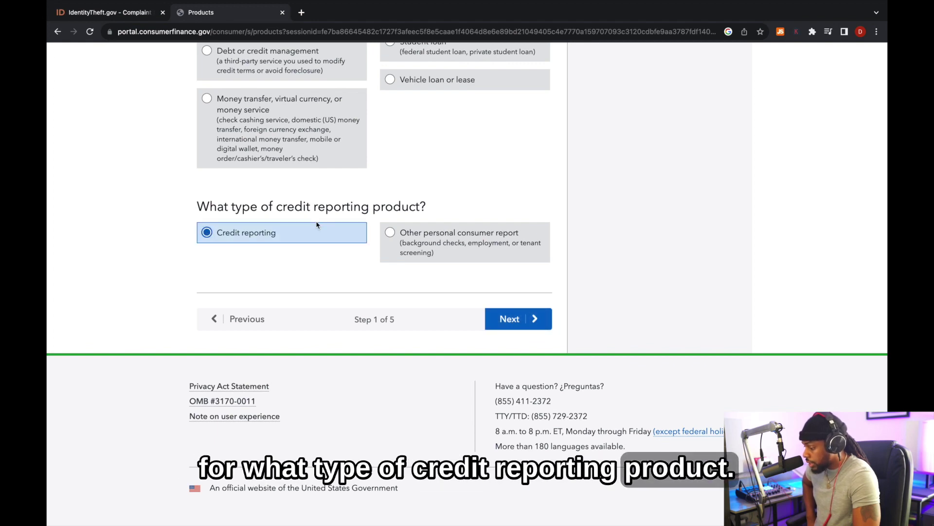
left_click(508, 319)
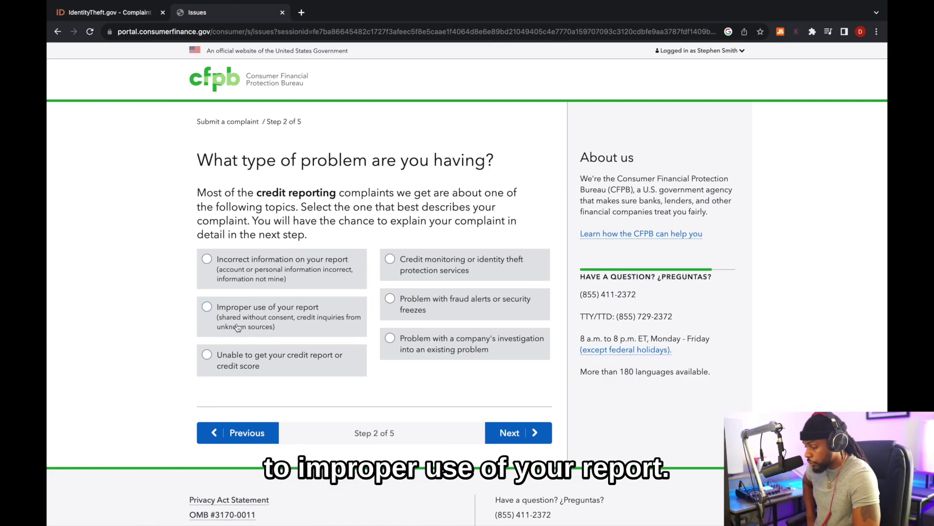
- Set the problem to improper use of your report through unrecognized credit inquiries
scroll(252, 301, "down", 1)
left_click(254, 281)
scroll(247, 270, "down", 2)
scroll(247, 268, "down", 1)
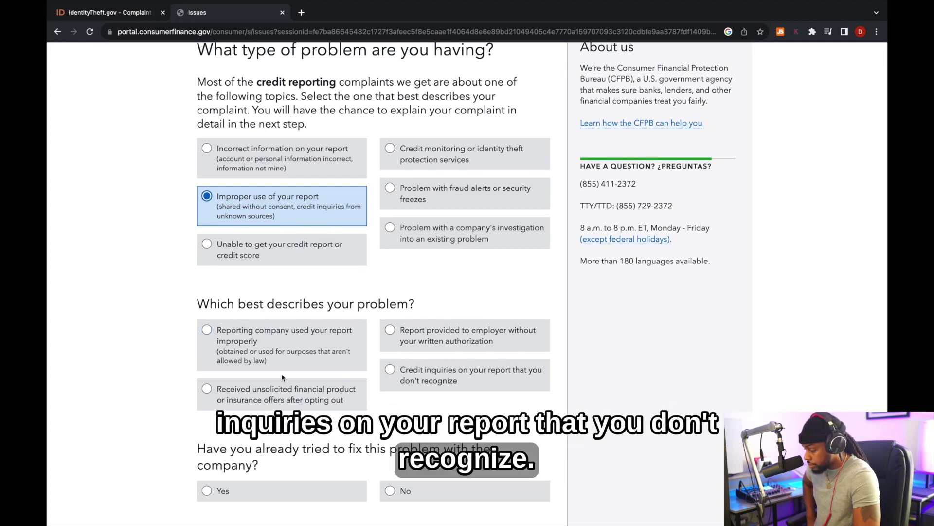
left_click(428, 375)
scroll(428, 374, "down", 4)
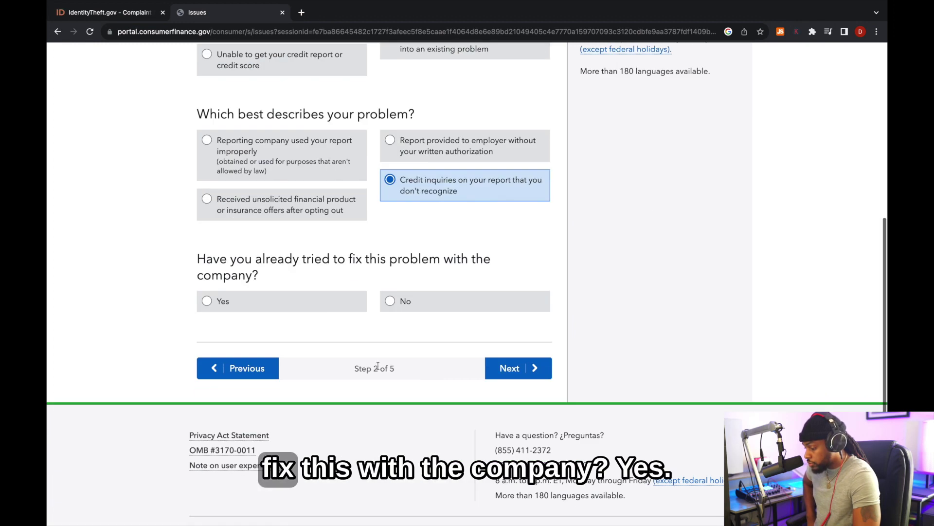
- Answer Yes to trying to fix it, requesting information and receiving it, then advance
left_click(230, 301)
scroll(230, 301, "down", 2)
left_click(271, 297)
scroll(272, 297, "down", 2)
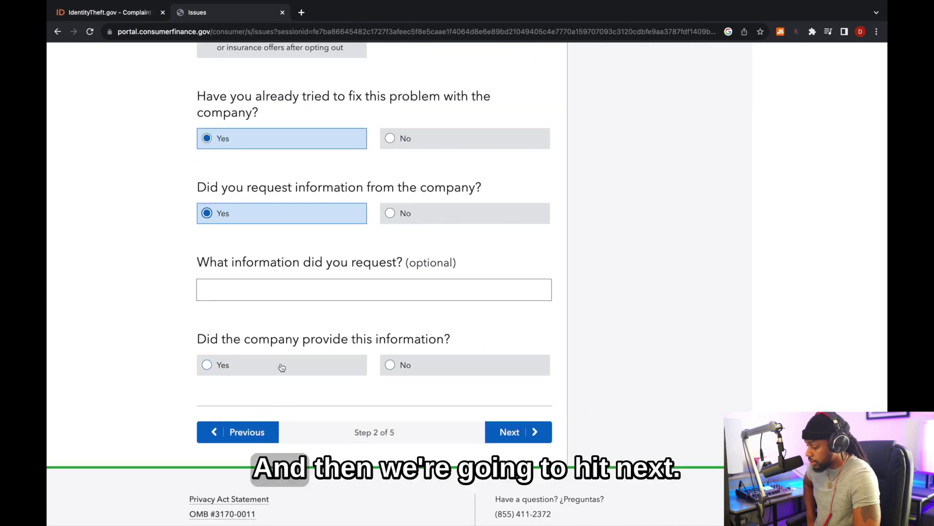
left_click(283, 368)
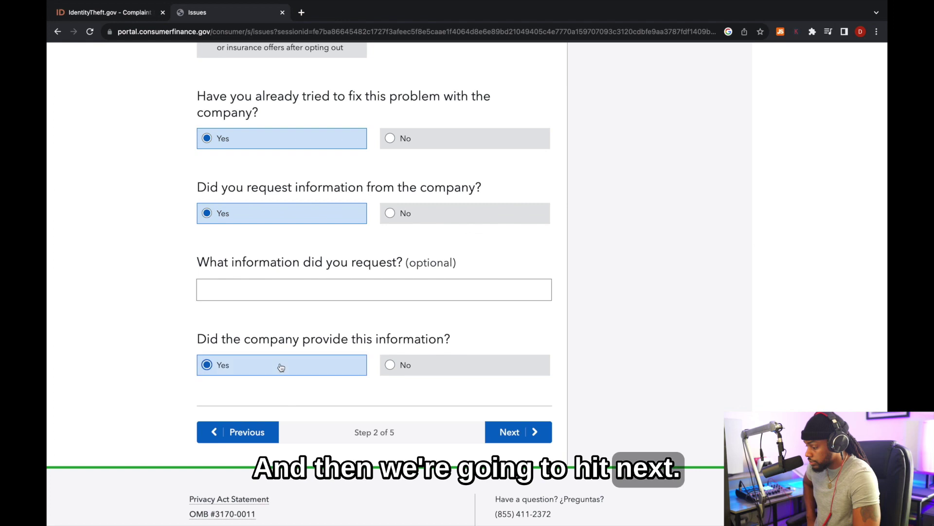
left_click(519, 432)
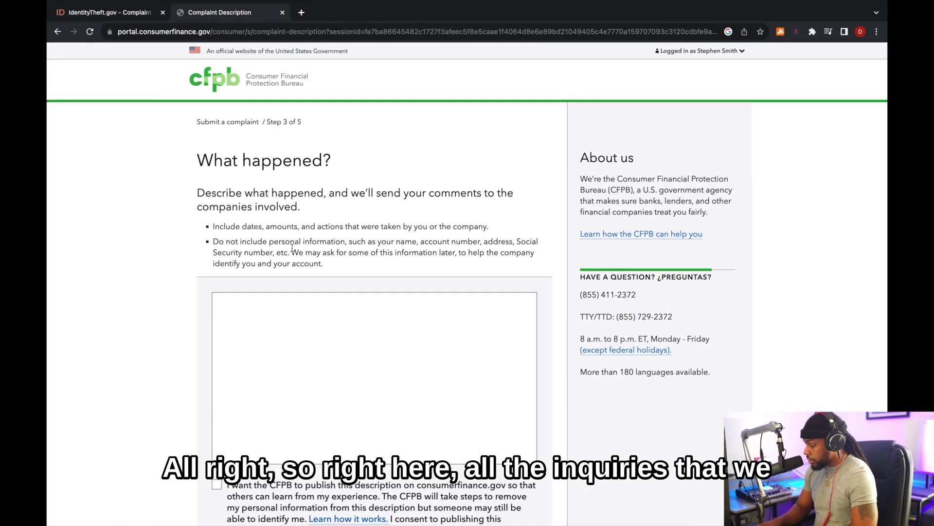
- Describe the inquiries as 'bank of america 01/01/2023' and 'chase bank 01/02/2023'
scroll(294, 249, "down", 2)
left_click(294, 249)
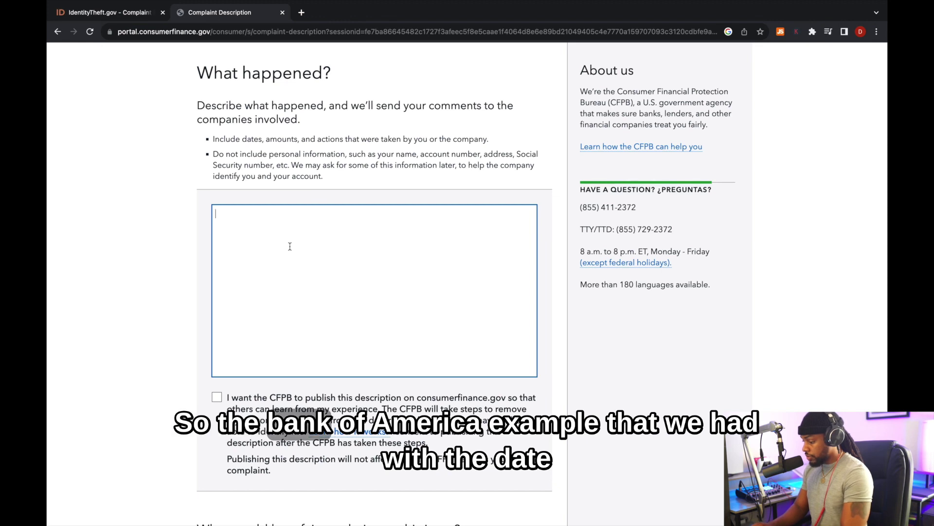
type("bank of a")
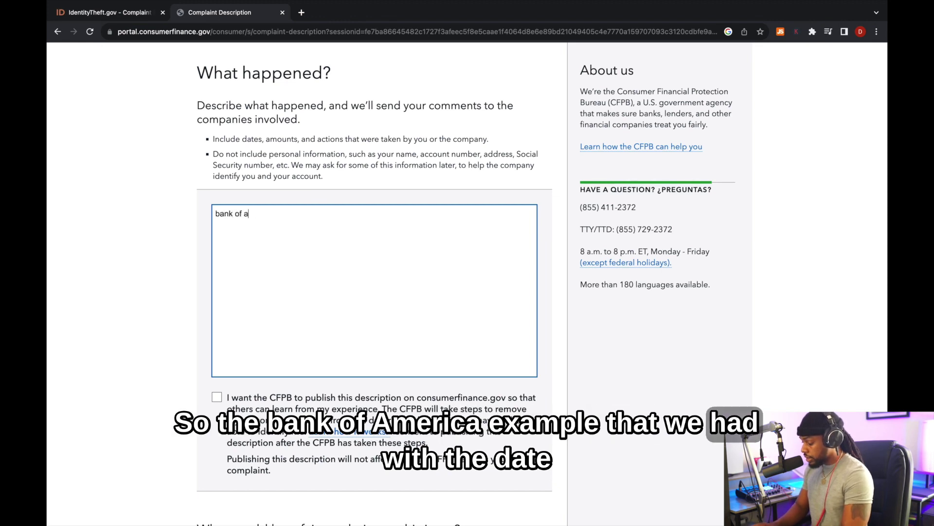
type("merica 01/01")
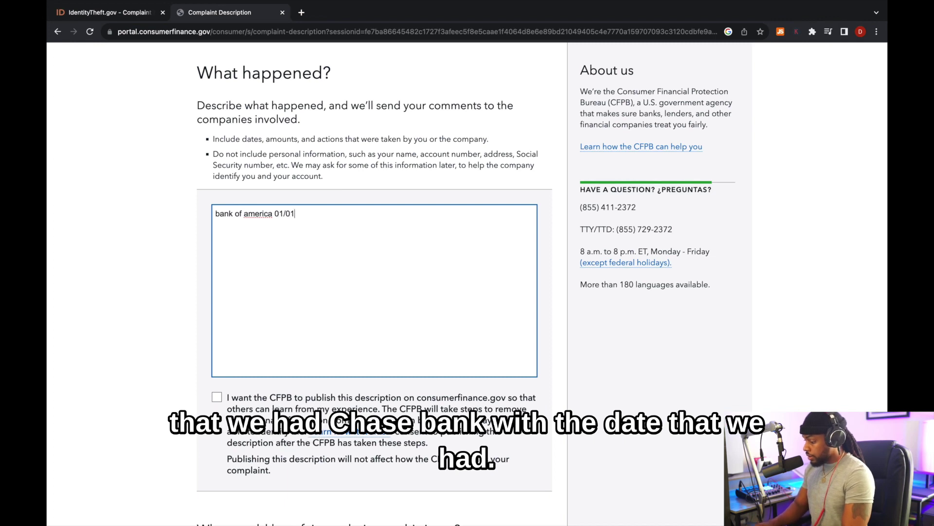
type("/2023")
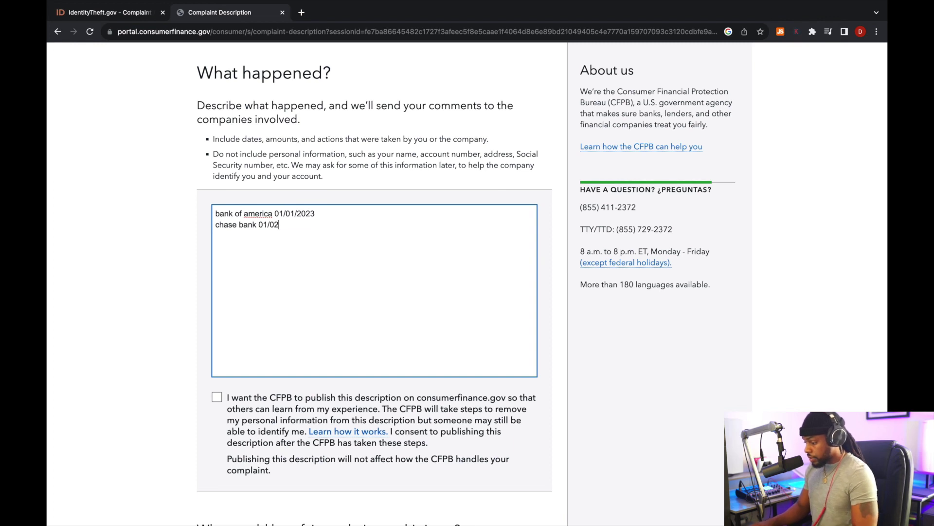
type("/2023")
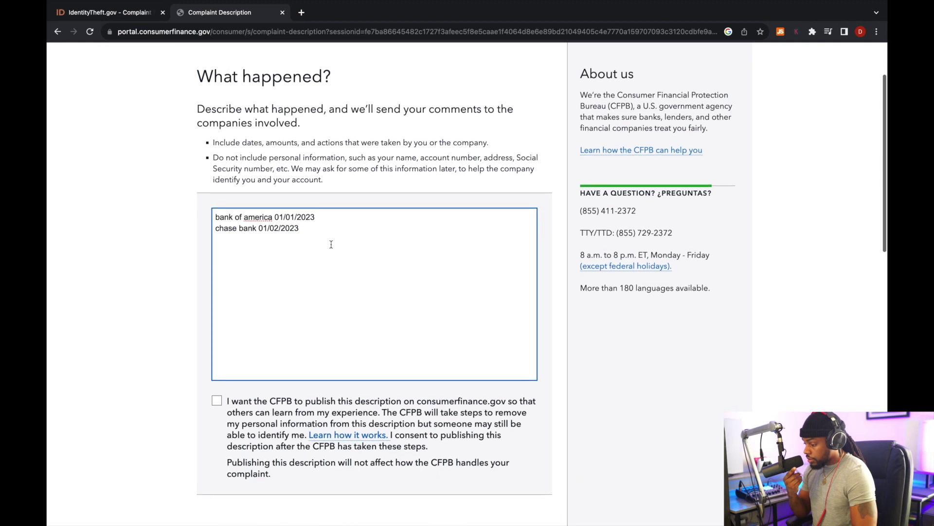
- Enter 'delete hard inquire' as the fair resolution and continue to Step 4
scroll(330, 245, "down", 2)
scroll(330, 244, "down", 6)
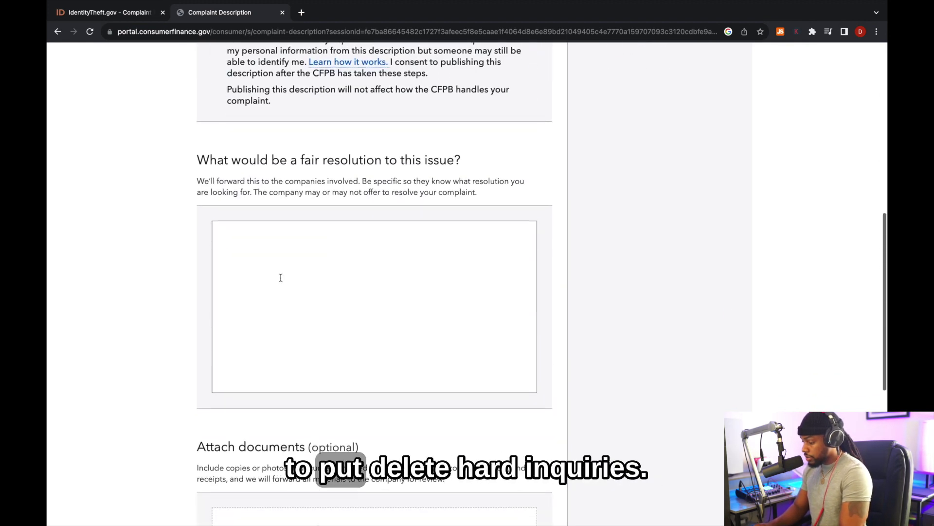
left_click(281, 277)
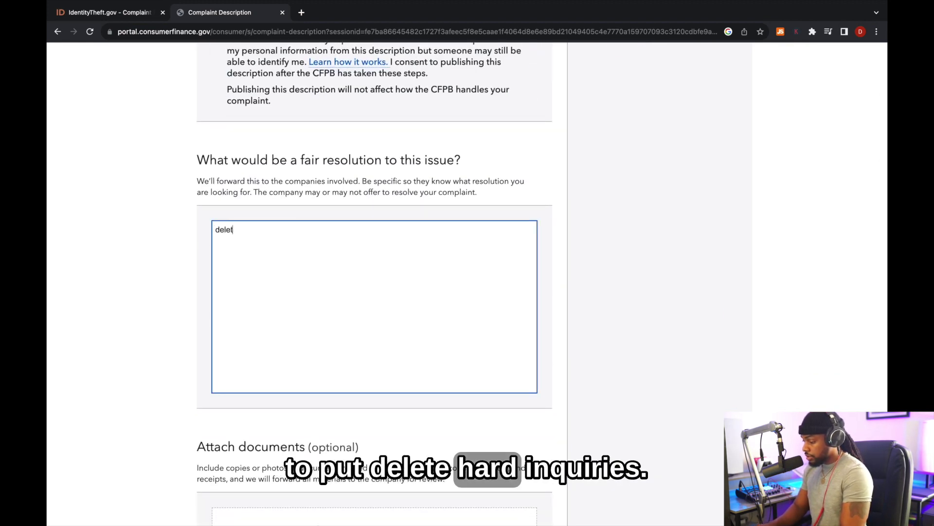
type("delete hard inquires")
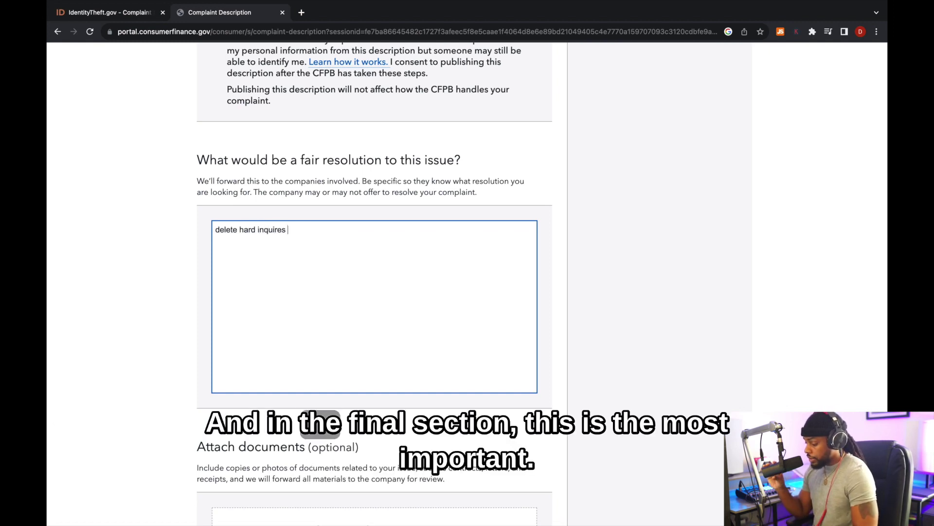
scroll(387, 336, "down", 5)
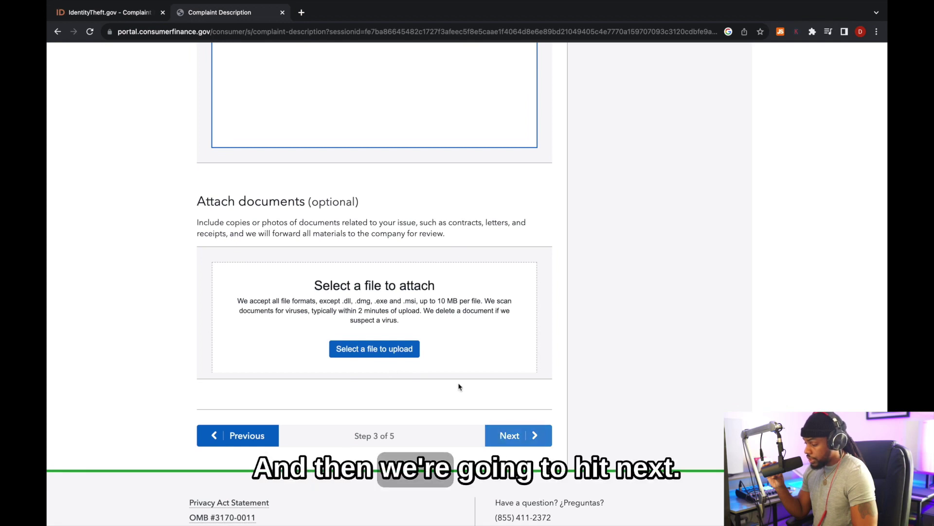
left_click(505, 436)
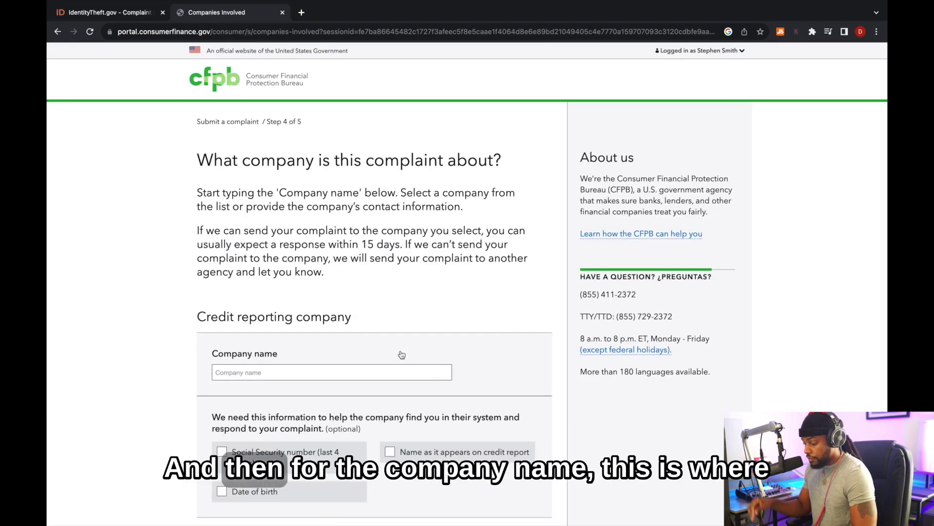
- Name EXPERIAN as the company and opt to give SSN last four, date of birth and name
scroll(401, 354, "down", 2)
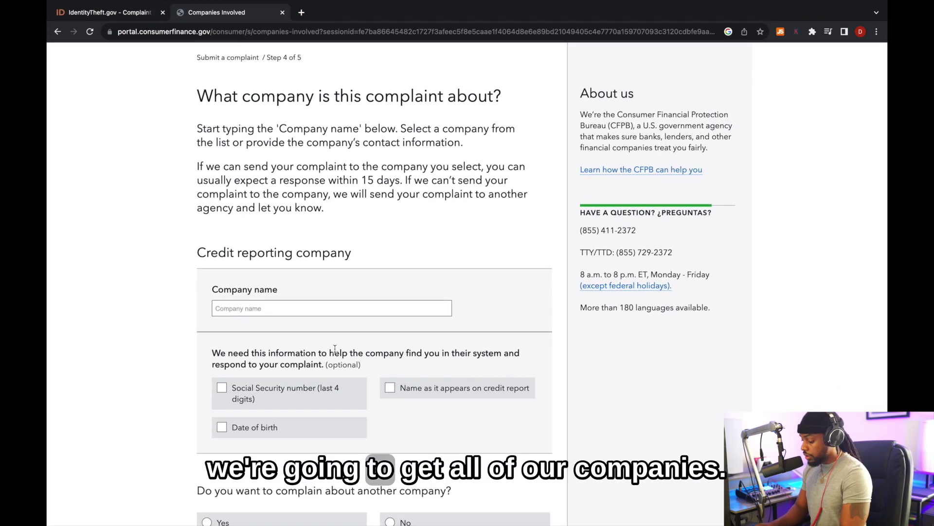
left_click(284, 306)
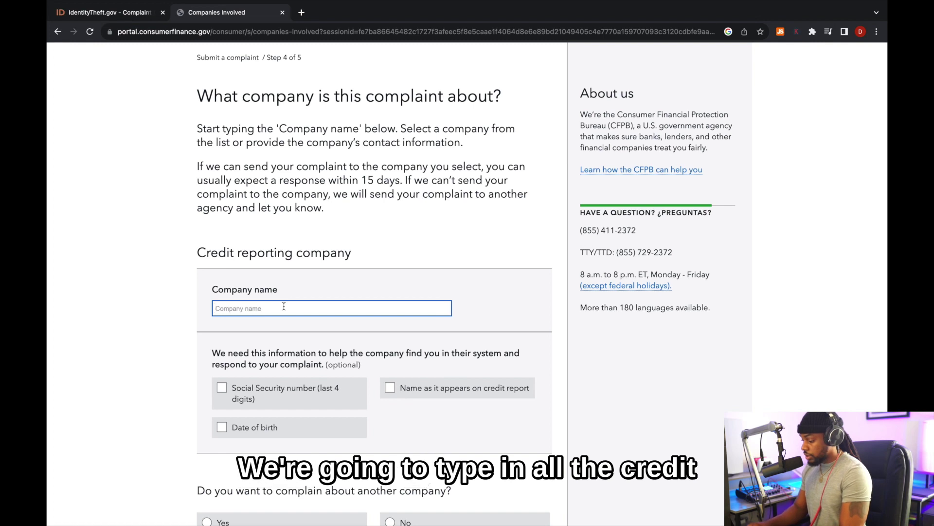
type("ex[e")
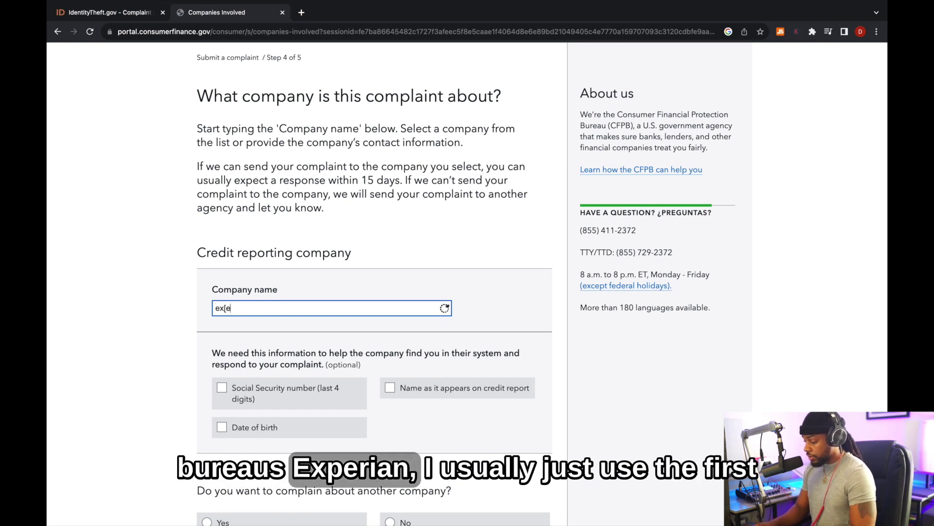
type("perian")
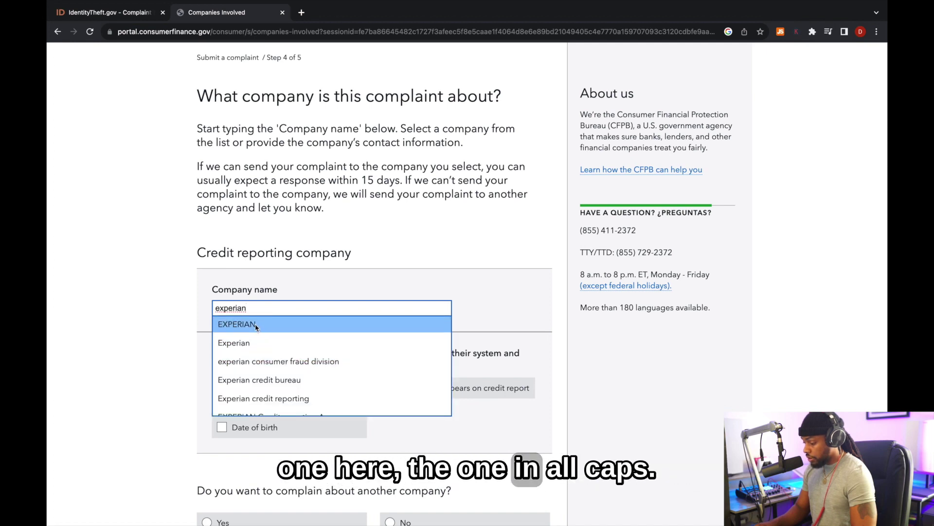
left_click(253, 328)
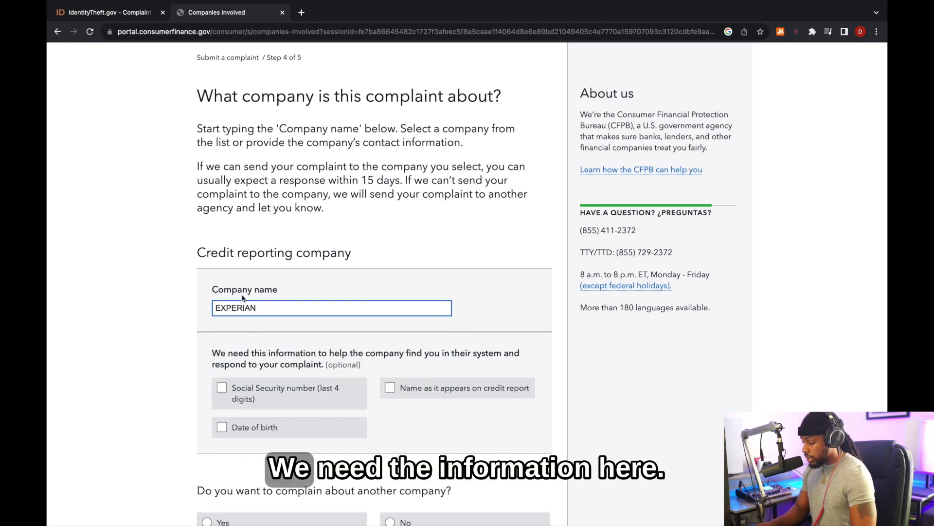
scroll(244, 299, "down", 2)
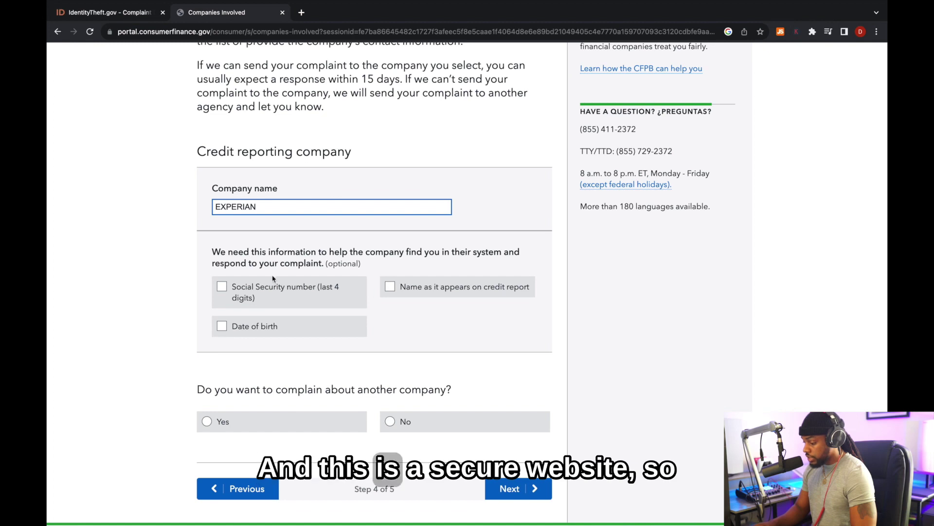
left_click(222, 288)
left_click(222, 327)
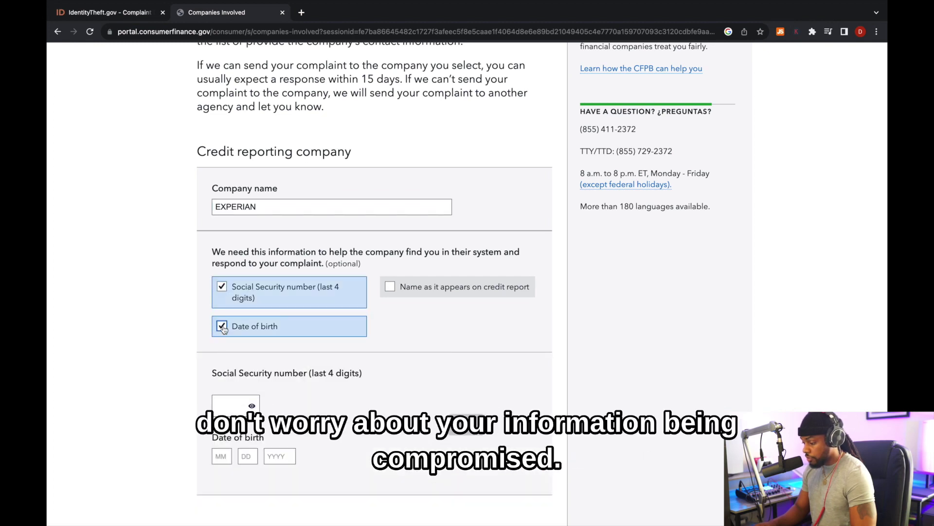
left_click(390, 286)
- Fill in the last four SSN digits, the date of birth and the name as on the credit report
scroll(318, 314, "down", 3)
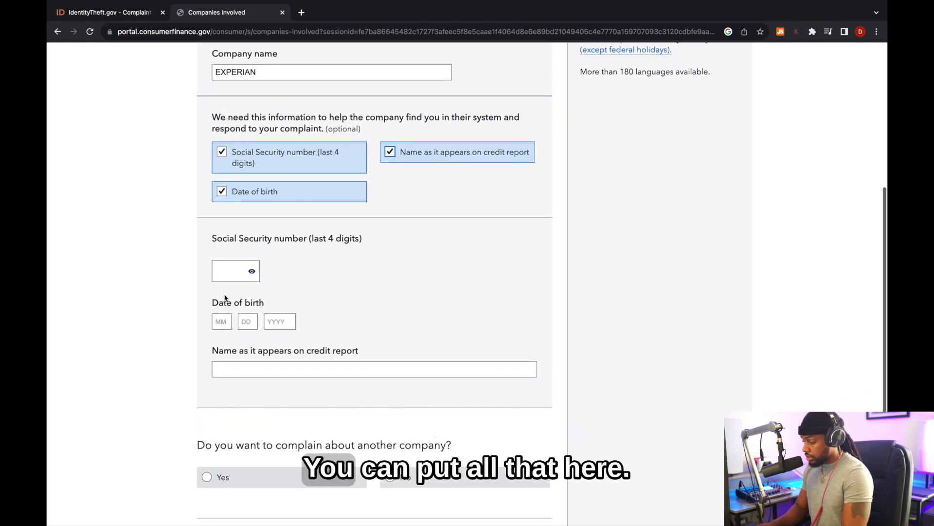
left_click(220, 272)
type("•••")
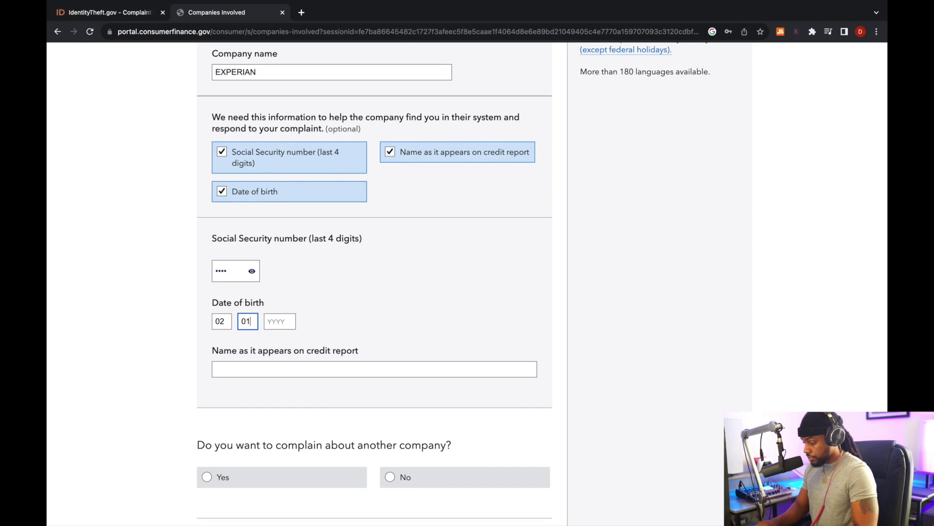
type("1999")
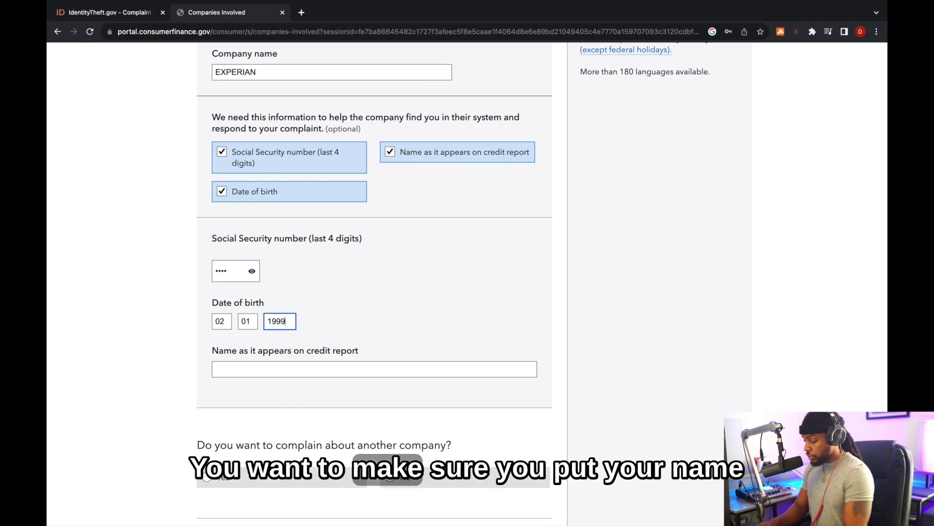
scroll(219, 318, "down", 3)
left_click(238, 262)
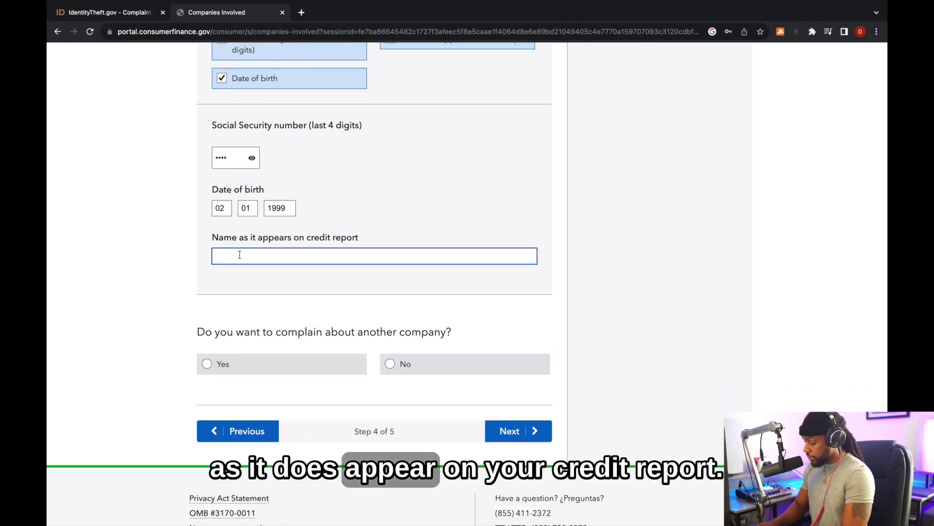
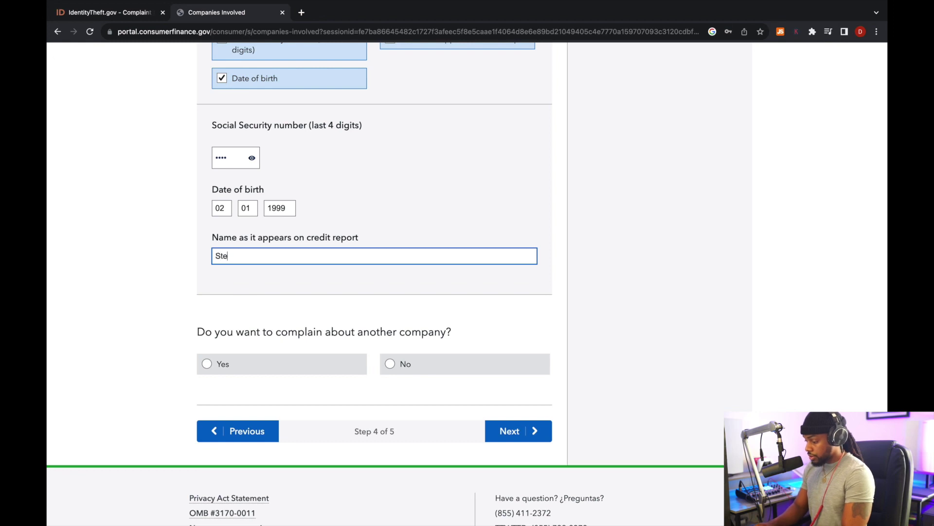
scroll(303, 213, "down", 3)
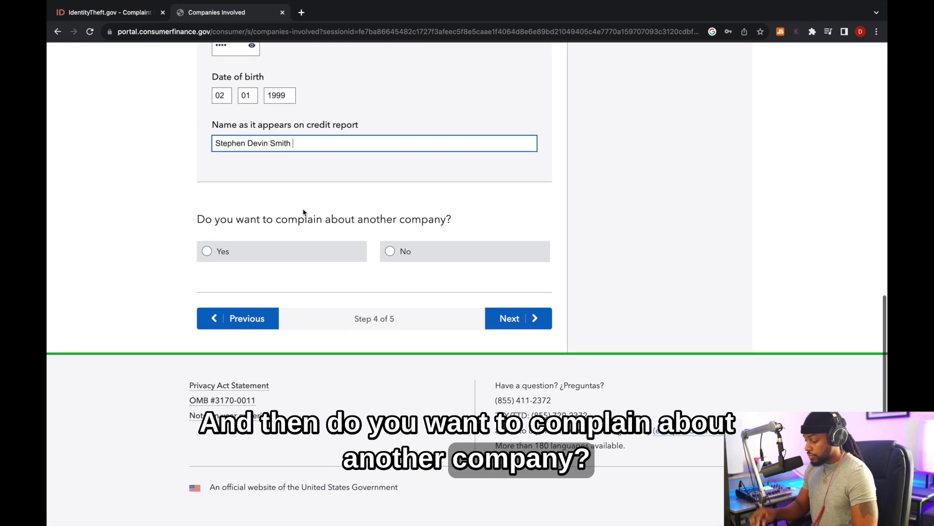
- Add TransUnion as an additional company on the complaint
left_click(220, 251)
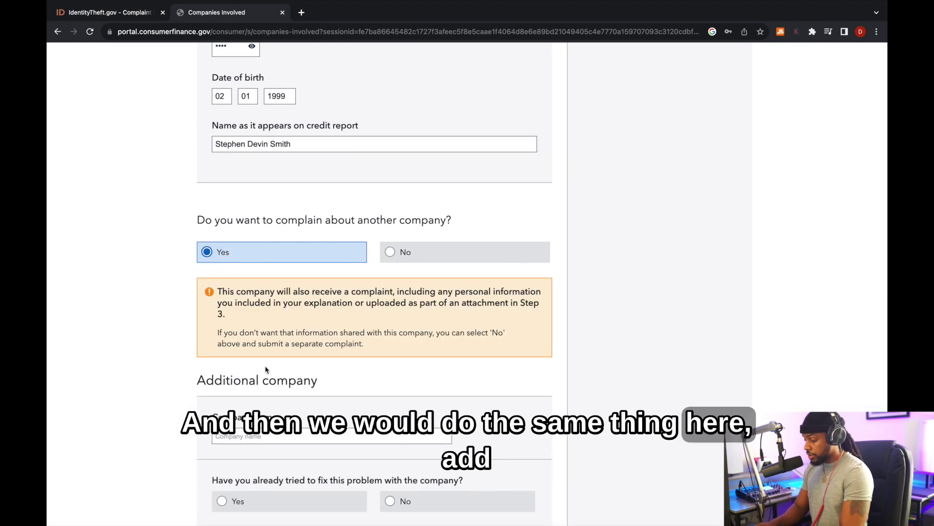
scroll(269, 383, "down", 3)
type("TransUnion")
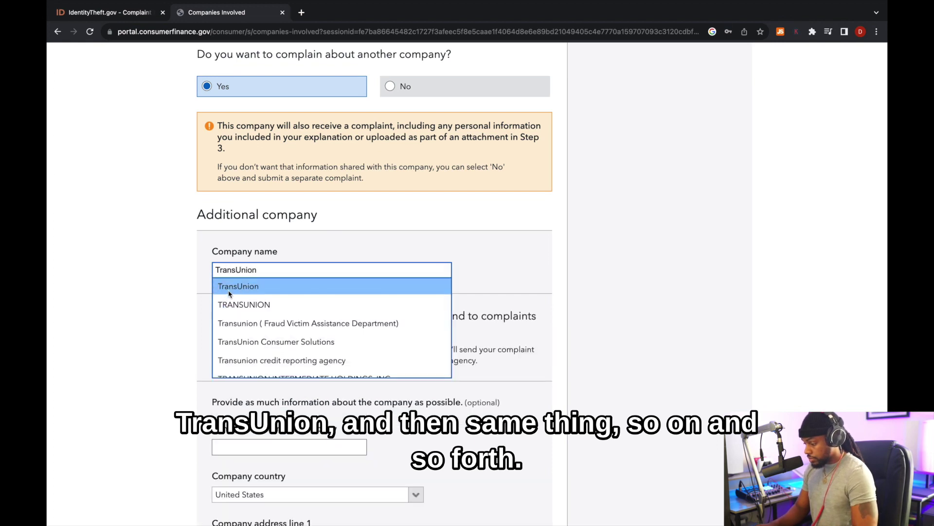
left_click(228, 288)
- Answer Yes to TransUnion's fix-attempt, information-requested and information-provided questions
scroll(219, 274, "down", 2)
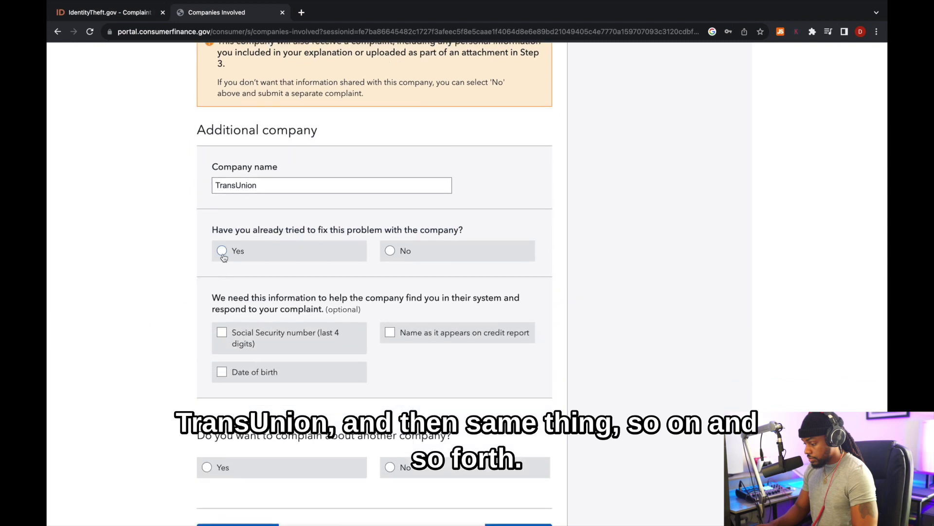
left_click(223, 257)
scroll(217, 288, "down", 1)
left_click(222, 280)
scroll(229, 273, "down", 2)
left_click(241, 265)
scroll(236, 283, "down", 1)
left_click(229, 301)
- Opt to give TransUnion the last four SSN digits and add a third company
scroll(226, 273, "down", 3)
left_click(223, 257)
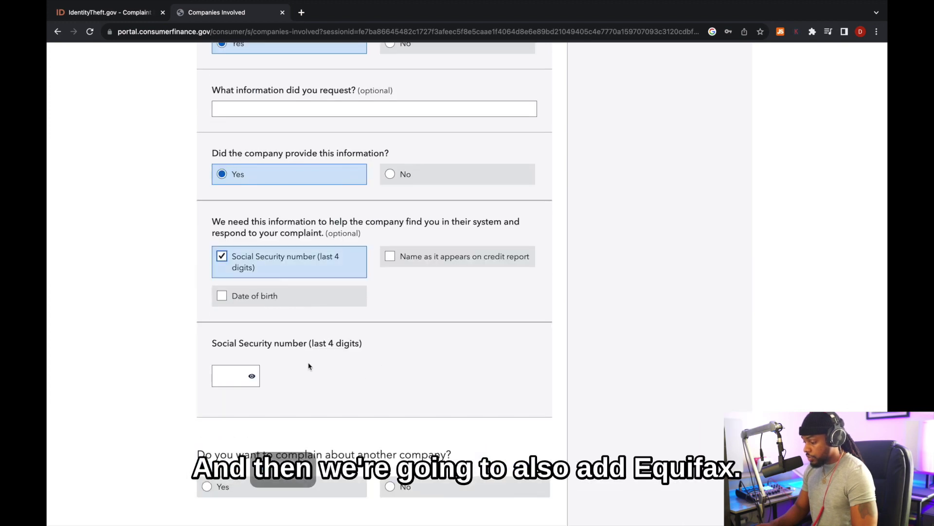
scroll(353, 399, "down", 3)
left_click(206, 326)
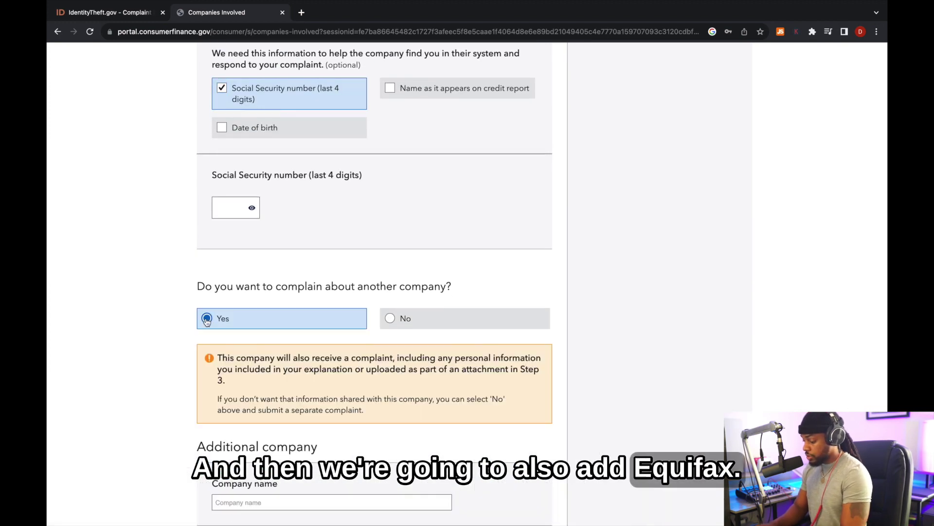
scroll(244, 399, "down", 2)
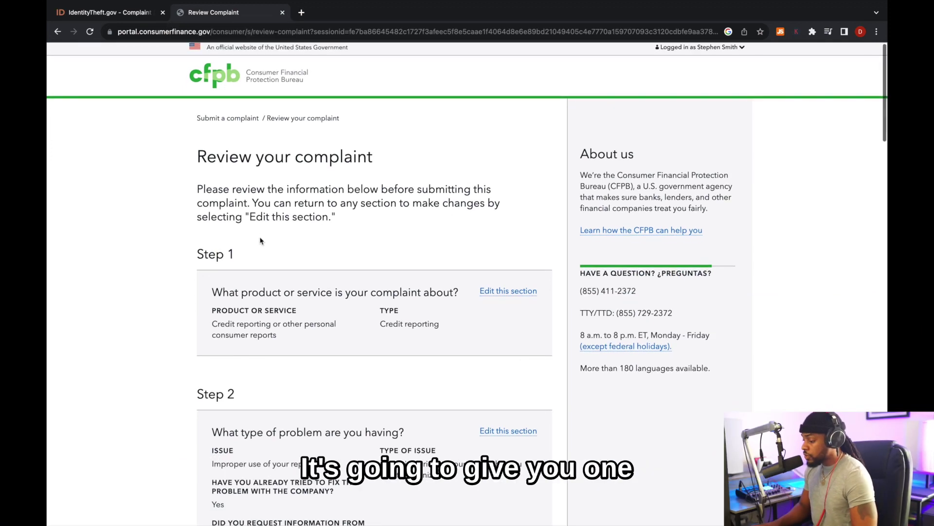
- Scroll back up through the Review your complaint summary to check the entries
scroll(260, 240, "up", 1)
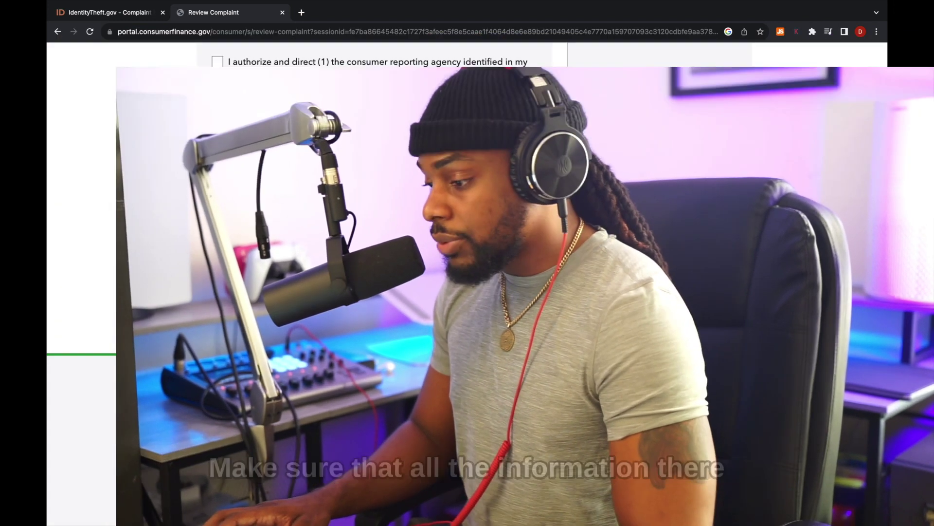
scroll(323, 226, "up", 1)
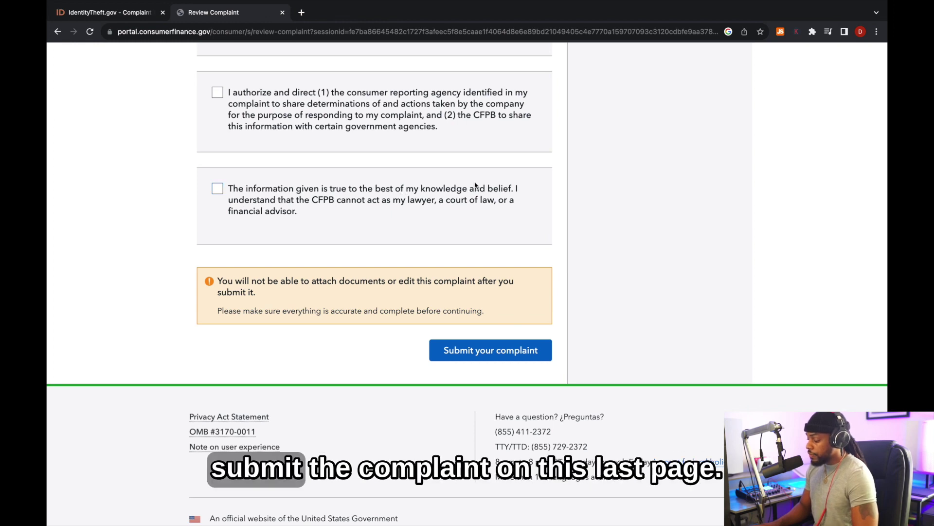
scroll(538, 193, "up", 1)
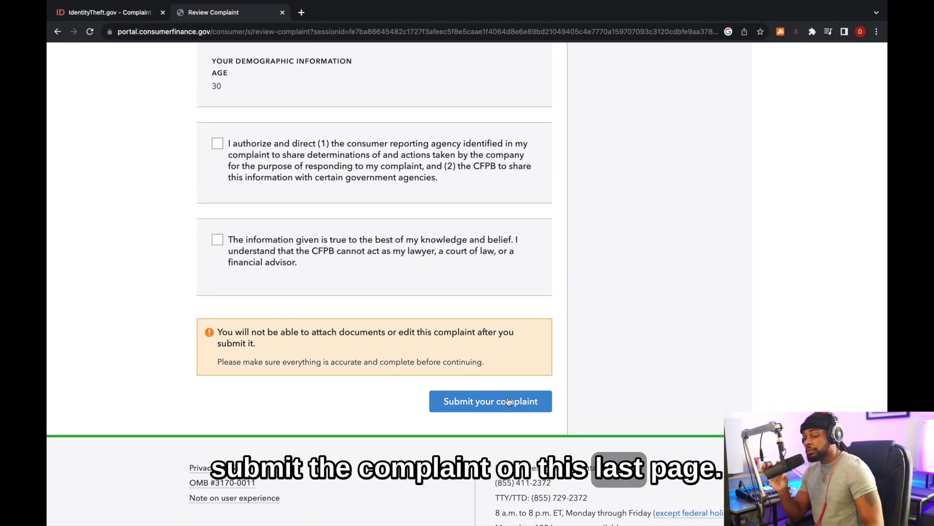